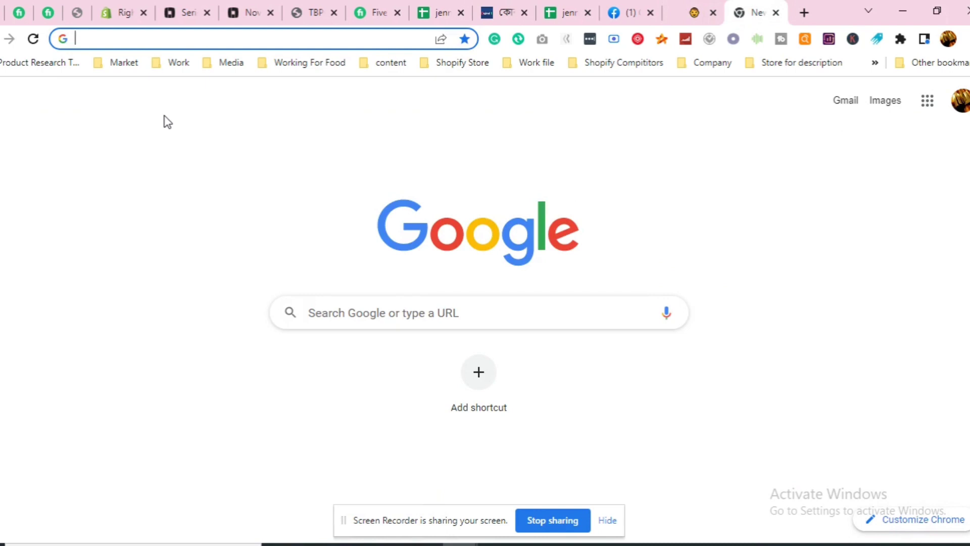
Open the Payoneer sign-in page from Chrome's Work bookmarks folder
{"action": "type", "text": "pa"}
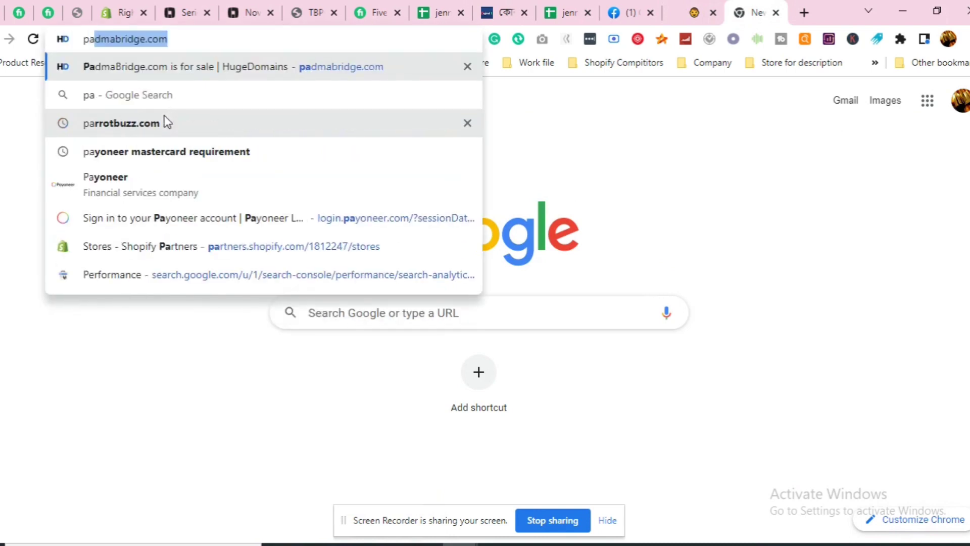
{"action": "type", "text": "y"}
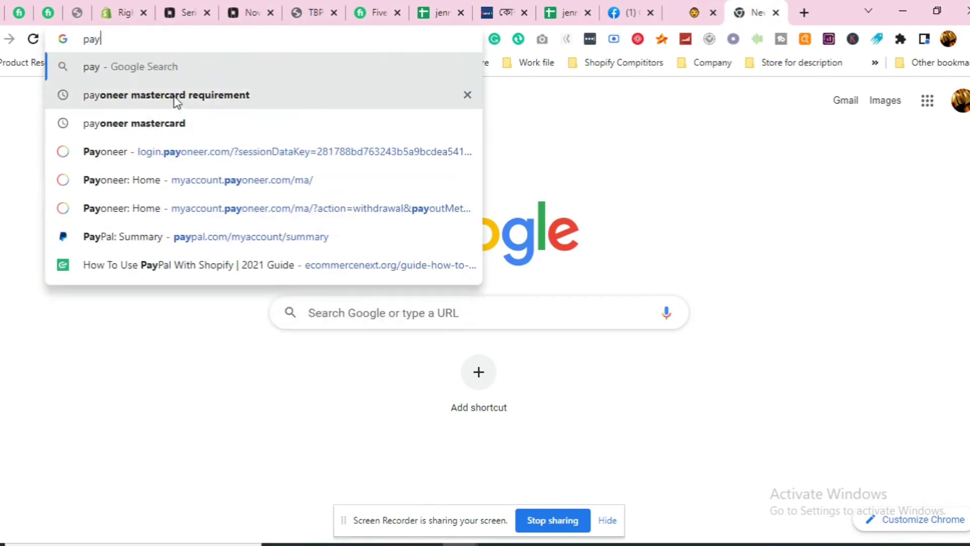
{"action": "left_click", "coordinate": [570, 137]}
{"action": "left_click", "coordinate": [222, 63]}
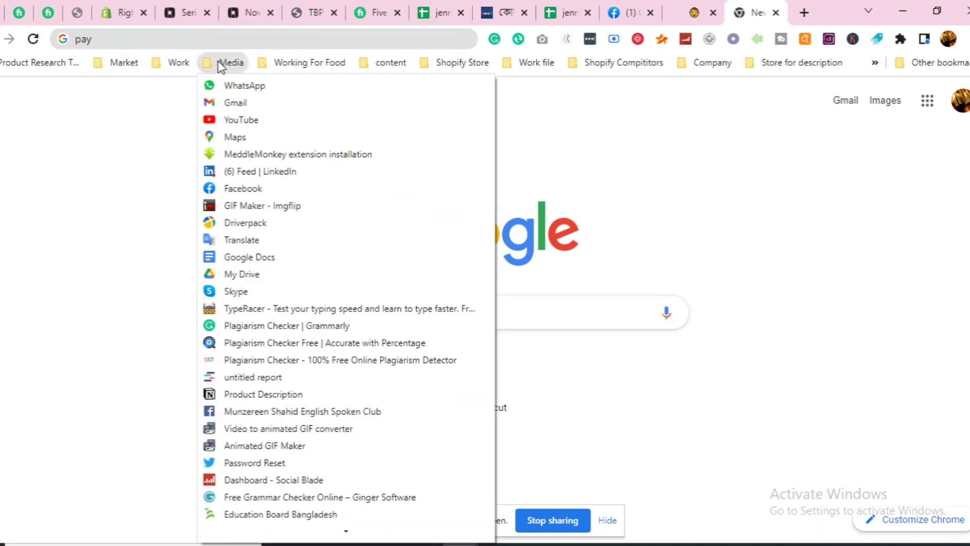
{"action": "mouse_move", "coordinate": [184, 62]}
{"action": "left_click", "coordinate": [189, 138]}
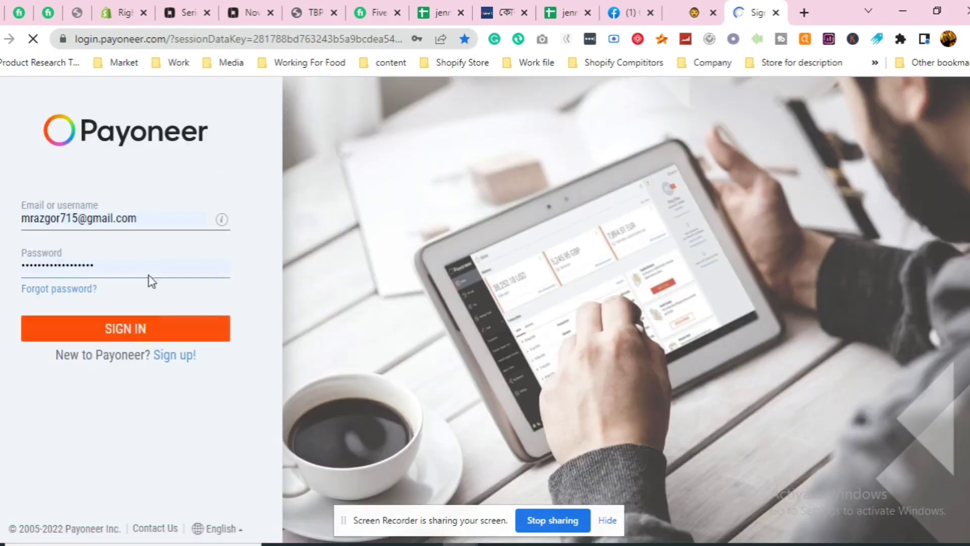
Sign in to Payoneer with the pre-filled e-mail and password
{"action": "left_click", "coordinate": [139, 330]}
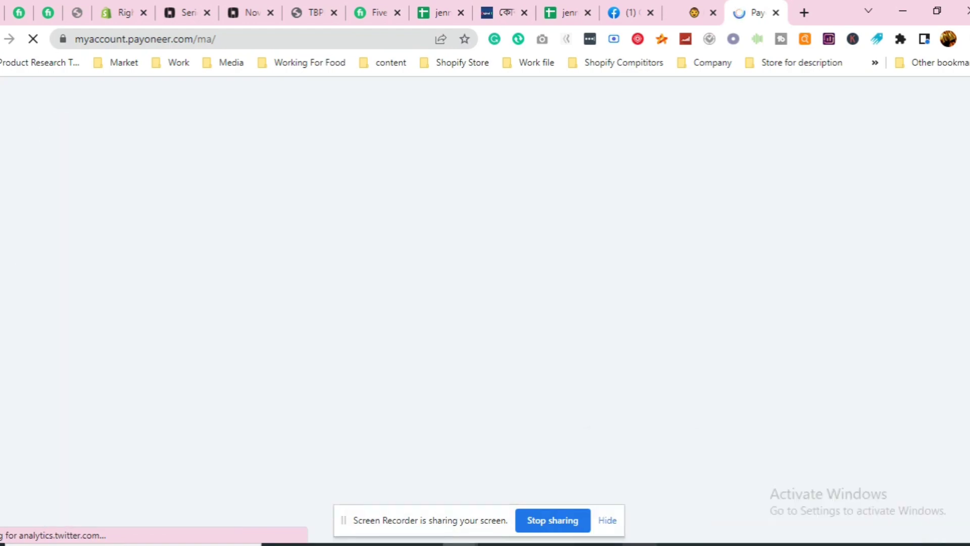
{"action": "left_click", "coordinate": [646, 545]}
{"action": "left_click", "coordinate": [659, 495]}
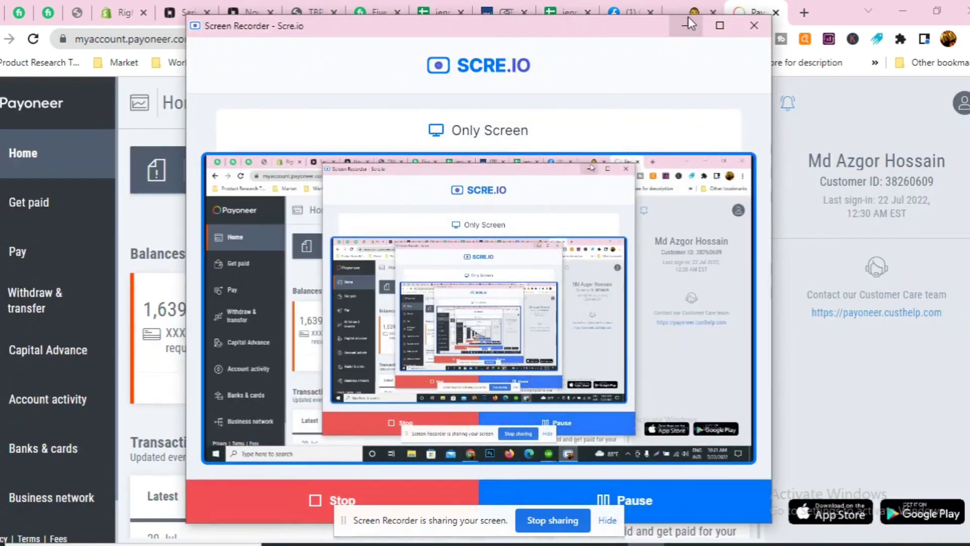
{"action": "left_click", "coordinate": [687, 20]}
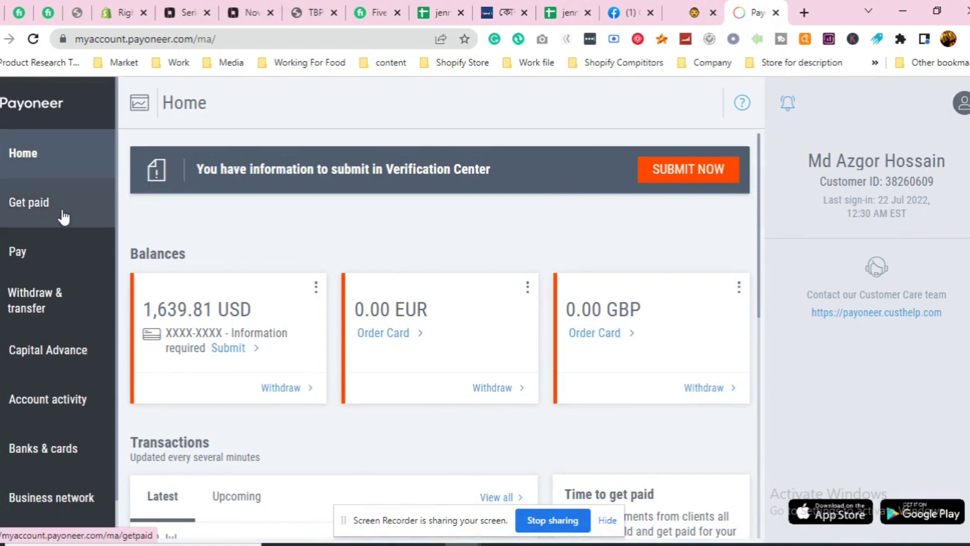
Review the dashboard balances (1,639.81 USD, 0.00 EUR, 0.00 GBP) and recent transactions
{"action": "scroll", "coordinate": [96, 253], "scroll_direction": "down", "scroll_amount": 3}
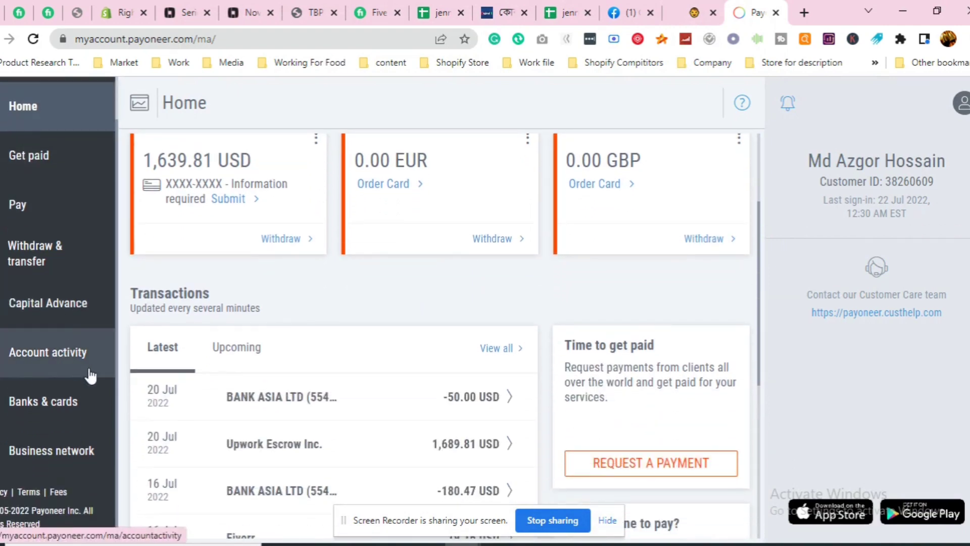
{"action": "scroll", "coordinate": [283, 268], "scroll_direction": "up", "scroll_amount": 3}
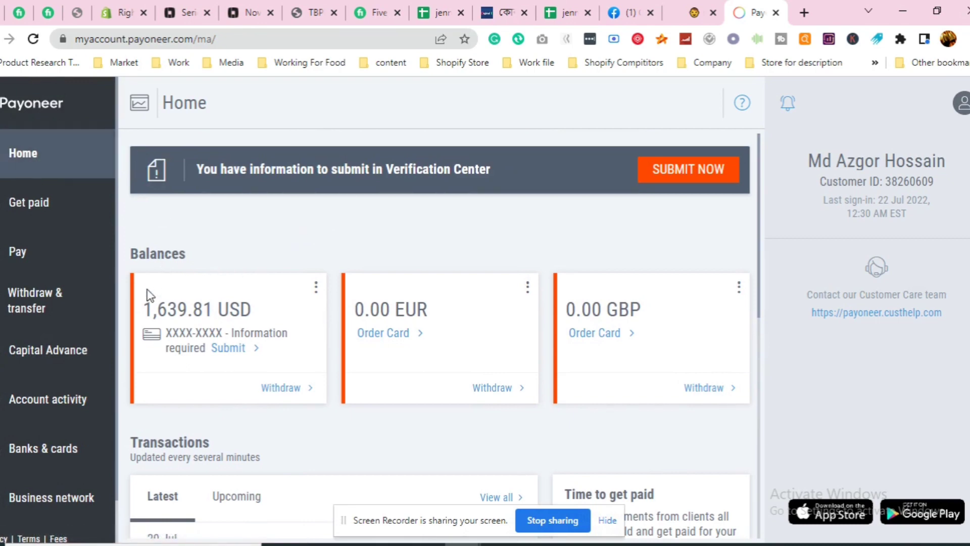
{"action": "scroll", "coordinate": [243, 285], "scroll_direction": "down", "scroll_amount": 2}
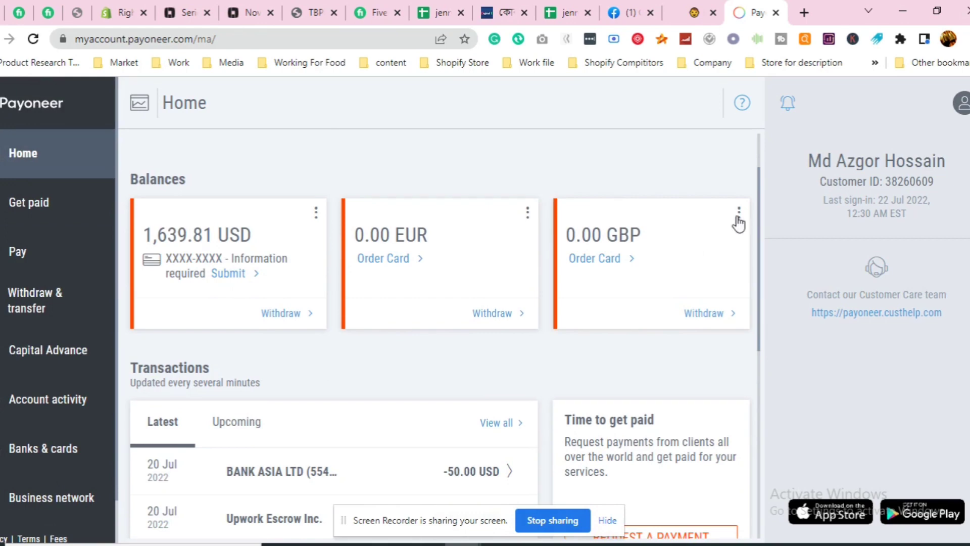
{"action": "scroll", "coordinate": [614, 217], "scroll_direction": "down", "scroll_amount": 3}
{"action": "scroll", "coordinate": [611, 229], "scroll_direction": "up", "scroll_amount": 1}
{"action": "scroll", "coordinate": [617, 227], "scroll_direction": "up", "scroll_amount": 2}
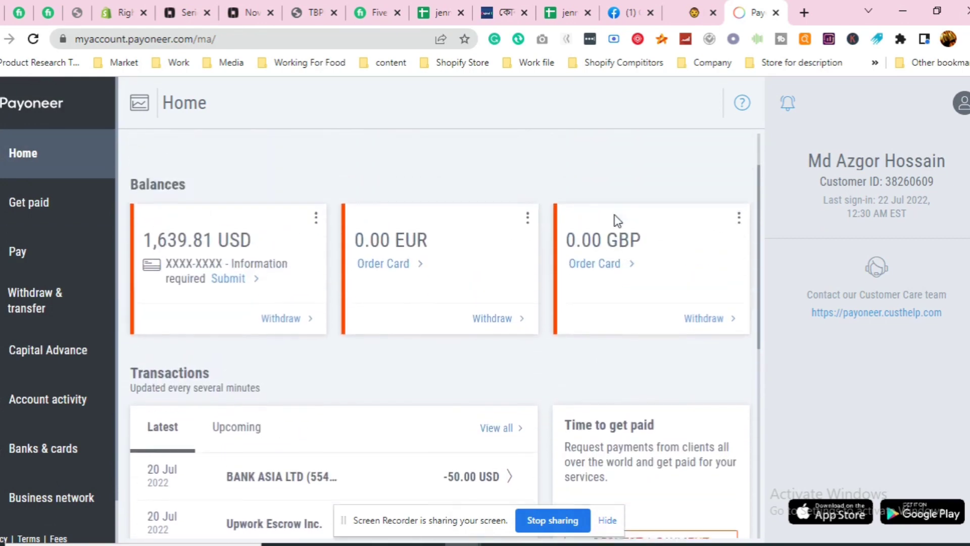
{"action": "scroll", "coordinate": [613, 220], "scroll_direction": "down", "scroll_amount": 3}
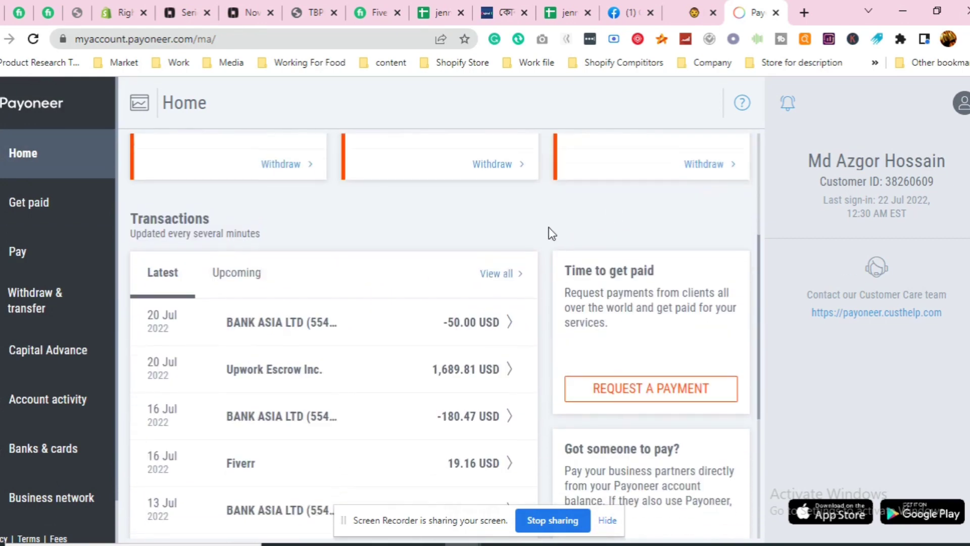
{"action": "scroll", "coordinate": [545, 235], "scroll_direction": "down", "scroll_amount": 2}
{"action": "scroll", "coordinate": [199, 232], "scroll_direction": "down", "scroll_amount": 4}
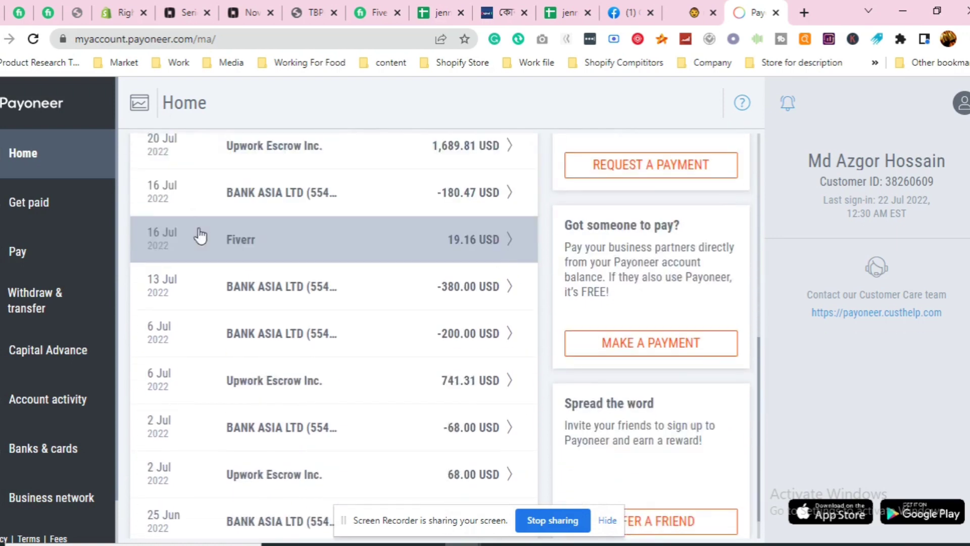
{"action": "scroll", "coordinate": [546, 314], "scroll_direction": "up", "scroll_amount": 2}
{"action": "scroll", "coordinate": [544, 311], "scroll_direction": "up", "scroll_amount": 5}
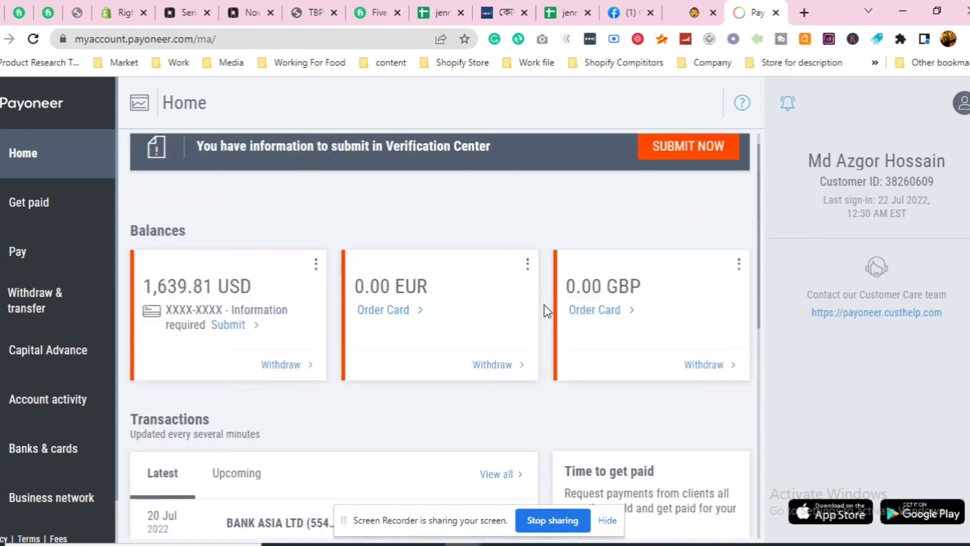
Try Get paid's Request a payment, abandon it, and switch to the Pay section
{"action": "left_click", "coordinate": [10, 202]}
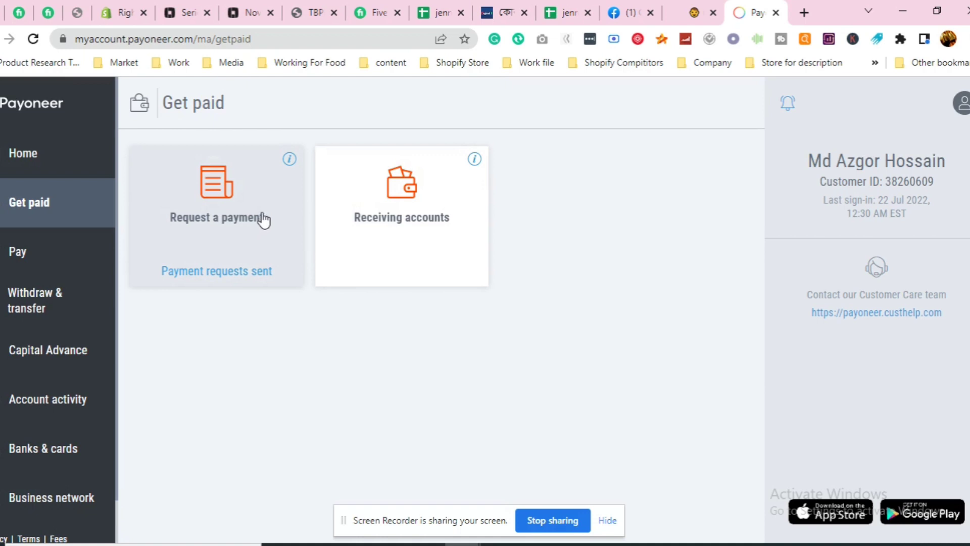
{"action": "left_click", "coordinate": [228, 230]}
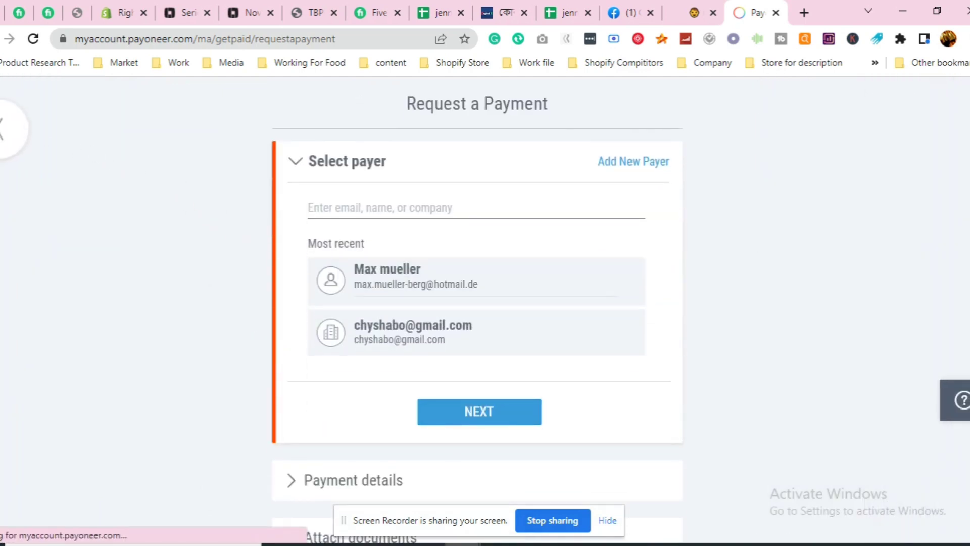
{"action": "left_click", "coordinate": [2, 132]}
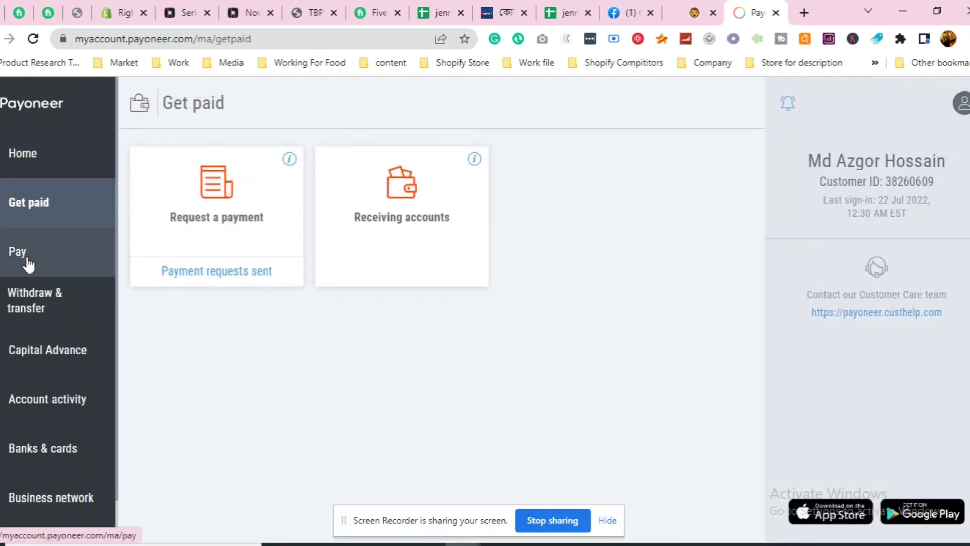
{"action": "left_click", "coordinate": [20, 252]}
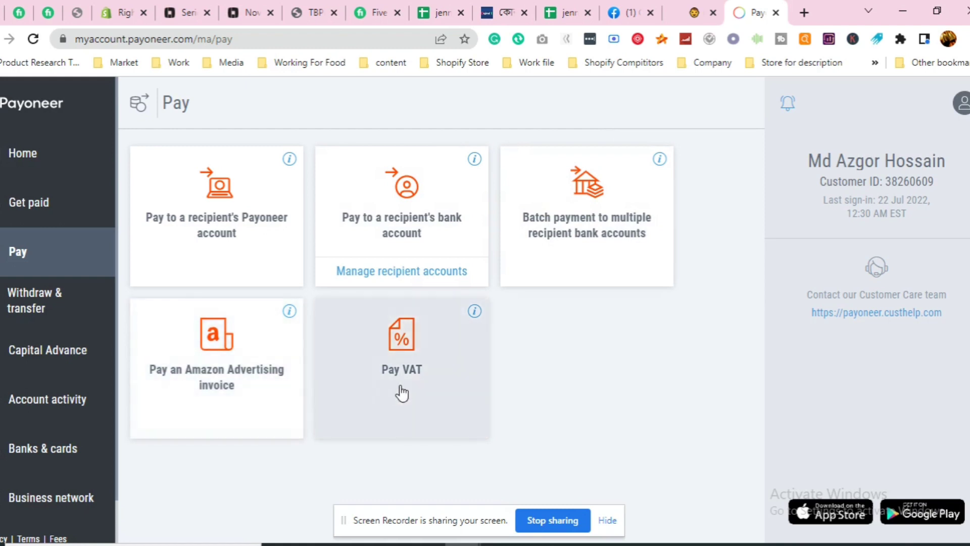
Choose paying a recipient's Payoneer account, enter the recipient's e-mail, and continue
{"action": "left_click", "coordinate": [205, 232]}
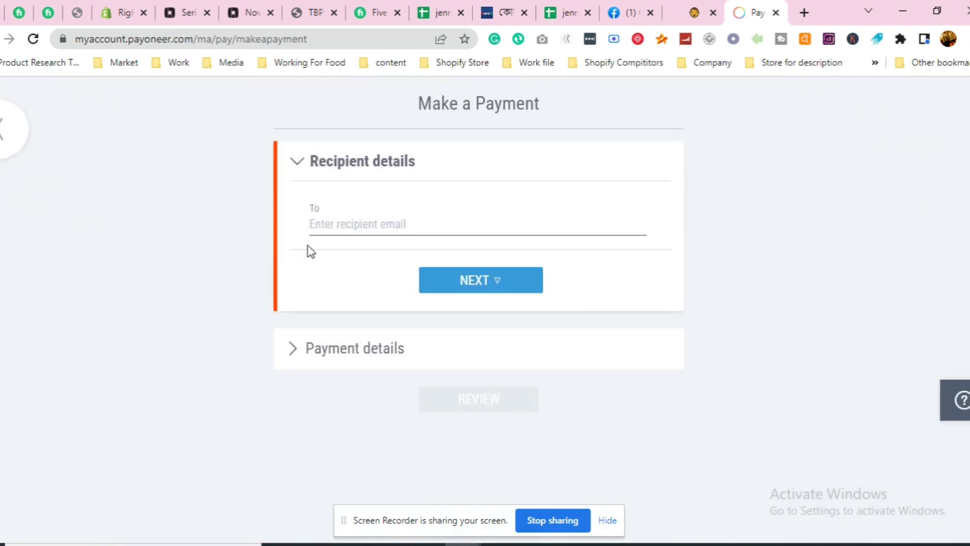
{"action": "left_click", "coordinate": [347, 232]}
{"action": "type", "text": "M"}
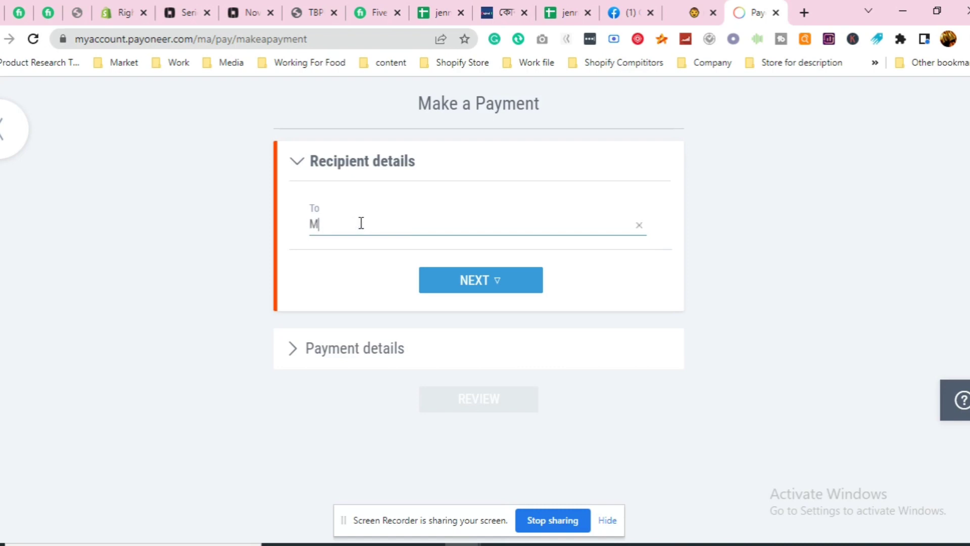
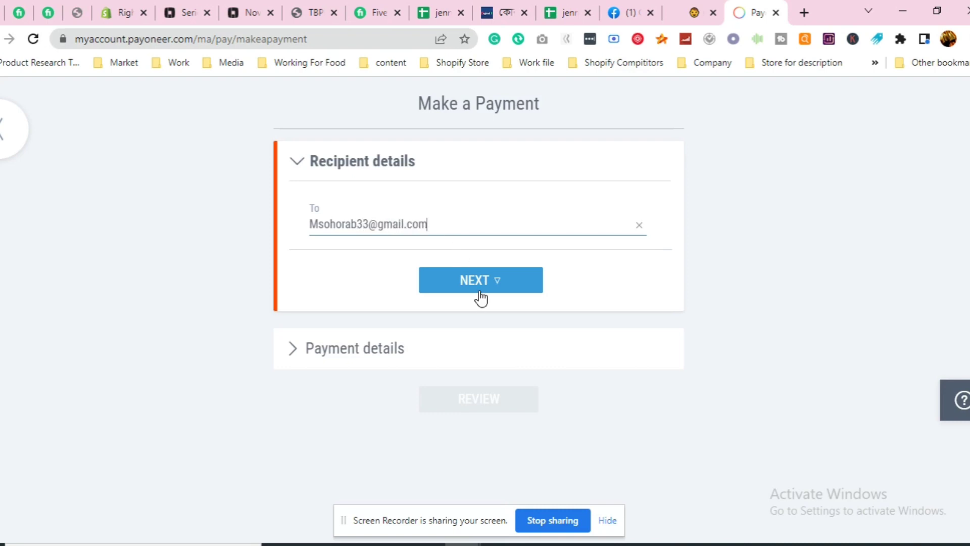
{"action": "left_click", "coordinate": [479, 292]}
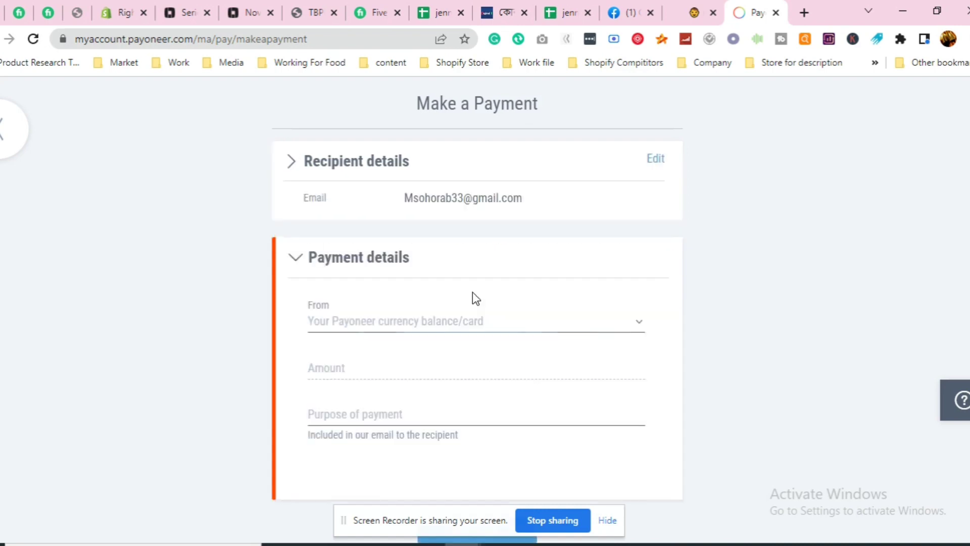
Pay from the USD balance with an amount of 50
{"action": "left_click", "coordinate": [439, 323]}
{"action": "left_click", "coordinate": [379, 396]}
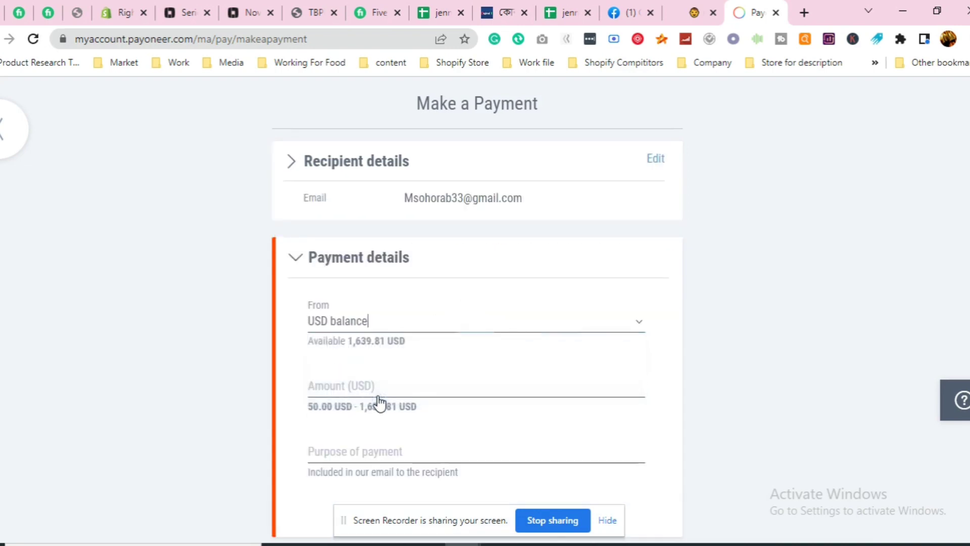
{"action": "left_click", "coordinate": [381, 386]}
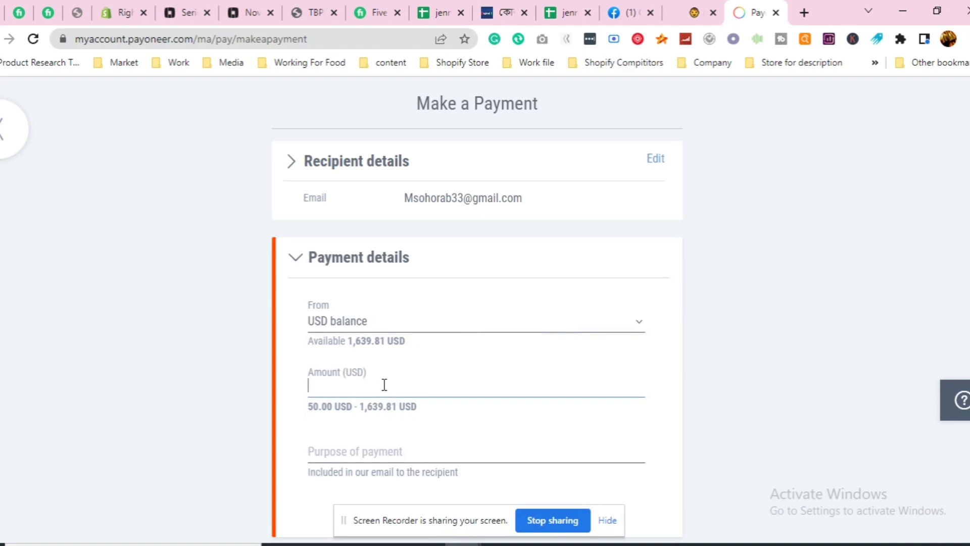
{"action": "type", "text": "50"}
Add the purpose note 'I was given a projects' and send the form for review
{"action": "scroll", "coordinate": [384, 385], "scroll_direction": "down", "scroll_amount": 1}
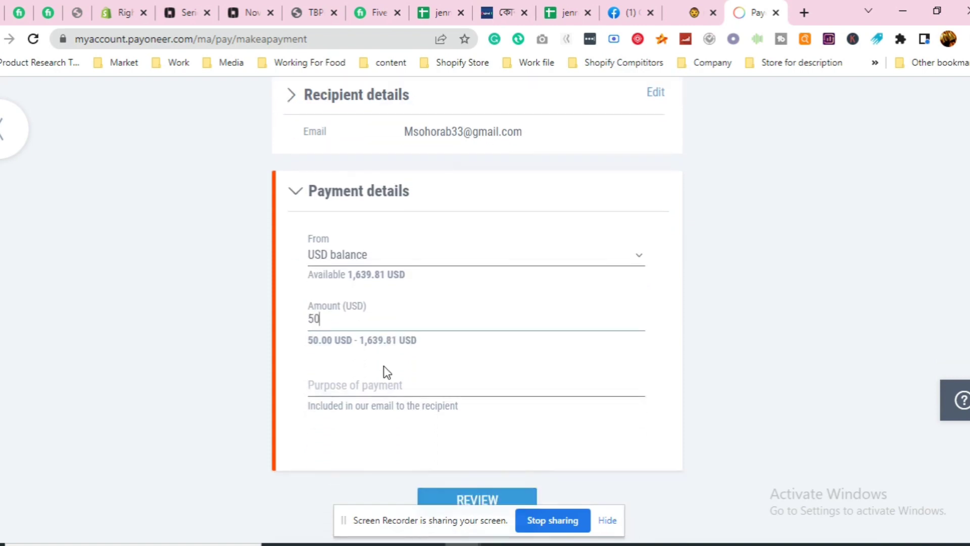
{"action": "left_click", "coordinate": [373, 384]}
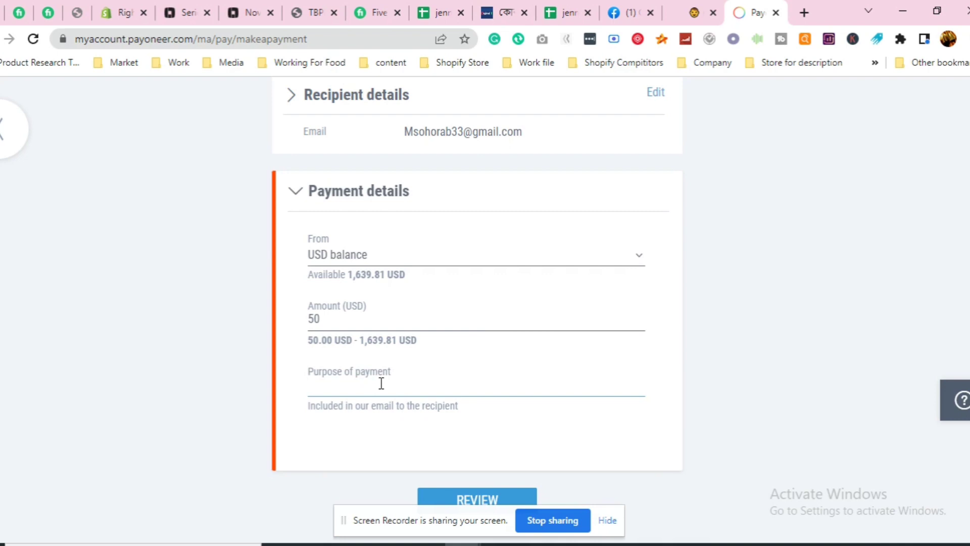
{"action": "type", "text": "I wa s s given a projects"}
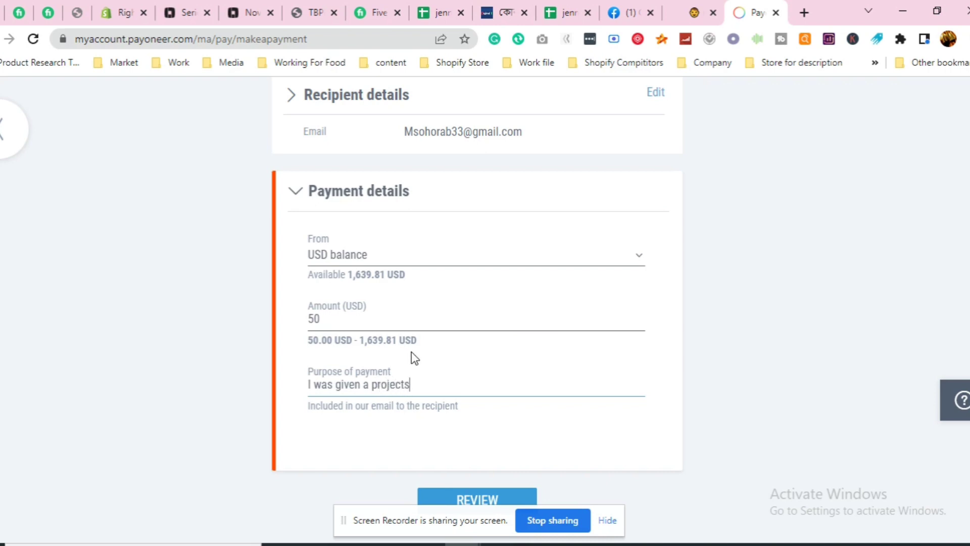
{"action": "scroll", "coordinate": [411, 352], "scroll_direction": "up", "scroll_amount": 1}
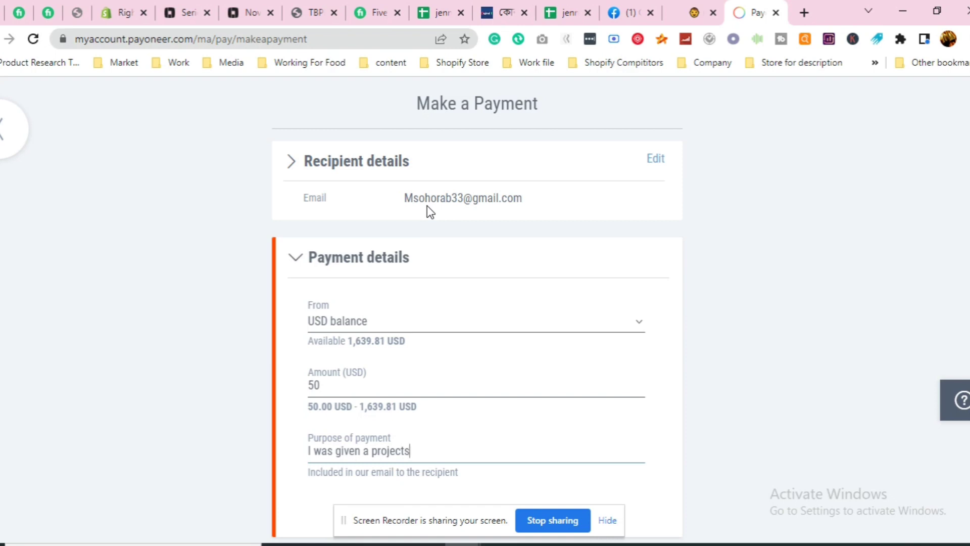
{"action": "scroll", "coordinate": [426, 213], "scroll_direction": "down", "scroll_amount": 1}
{"action": "left_click", "coordinate": [607, 521]}
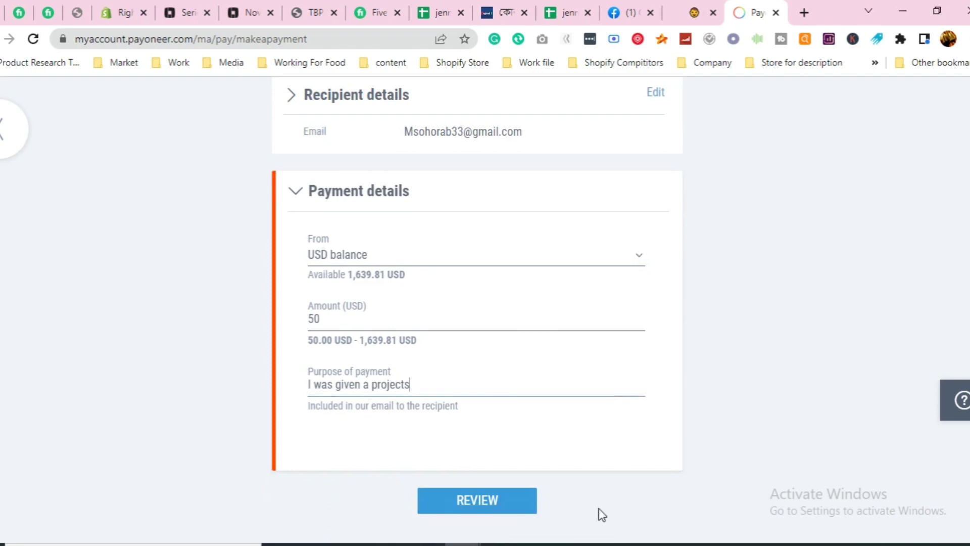
{"action": "left_click", "coordinate": [505, 504]}
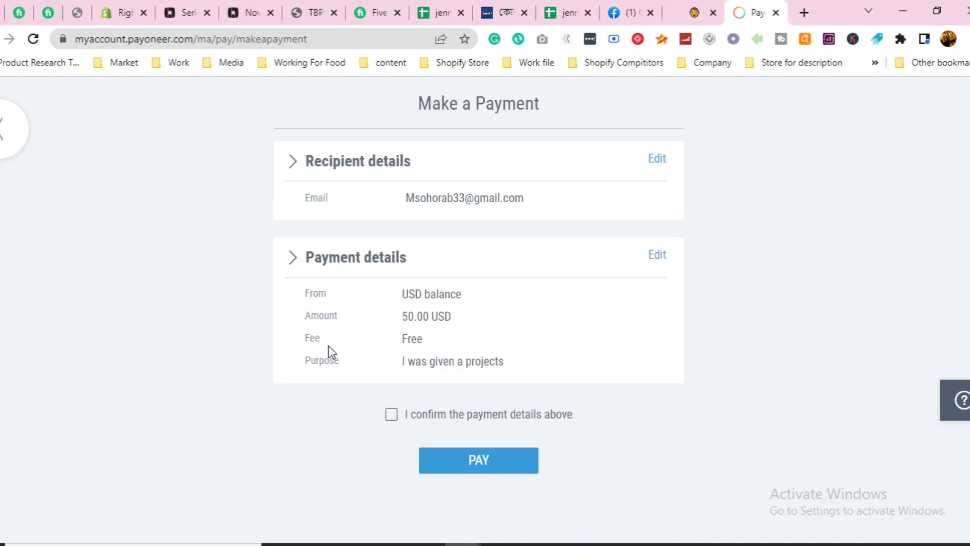
Confirm the details, pay the 50 USD, and submit the SMS verification code
{"action": "left_click", "coordinate": [416, 415]}
{"action": "left_click", "coordinate": [485, 454]}
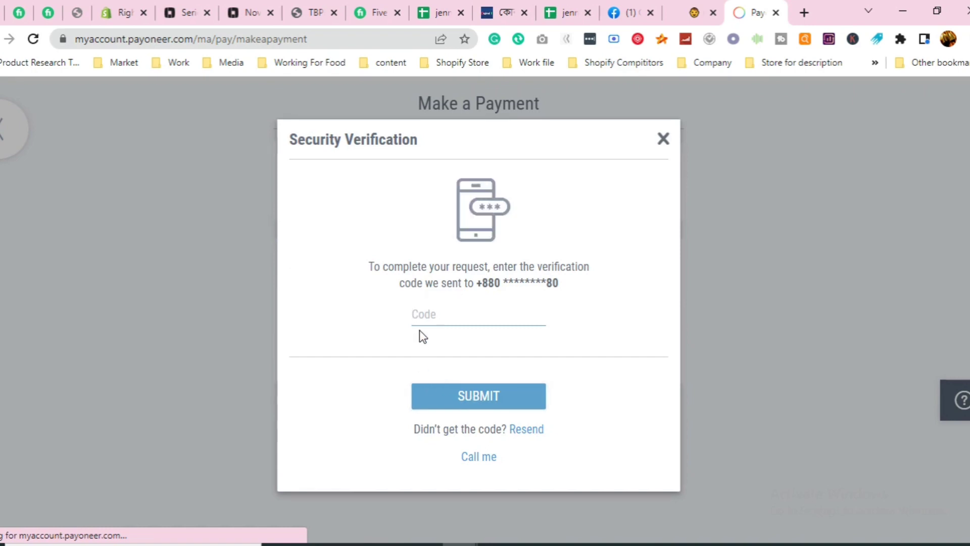
{"action": "left_click", "coordinate": [486, 399]}
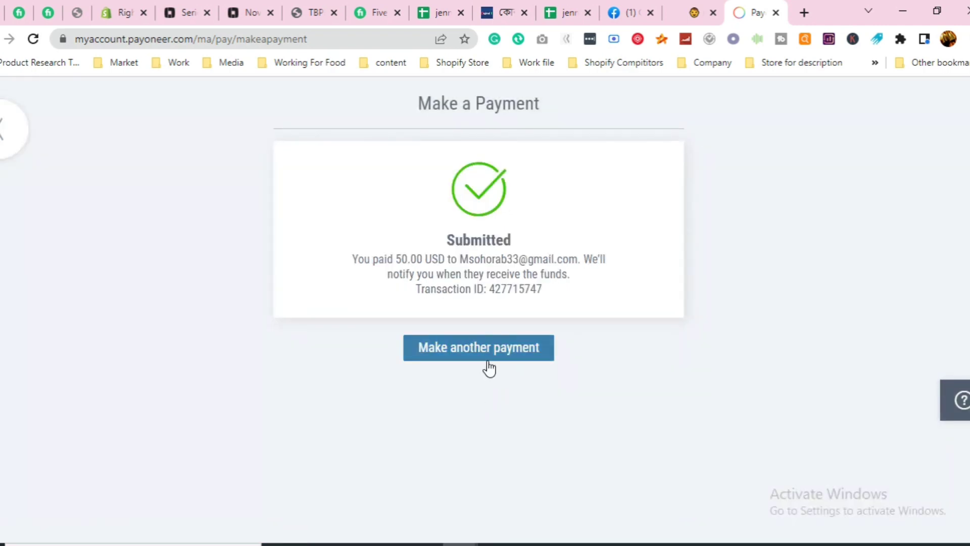
{"action": "left_click", "coordinate": [9, 132]}
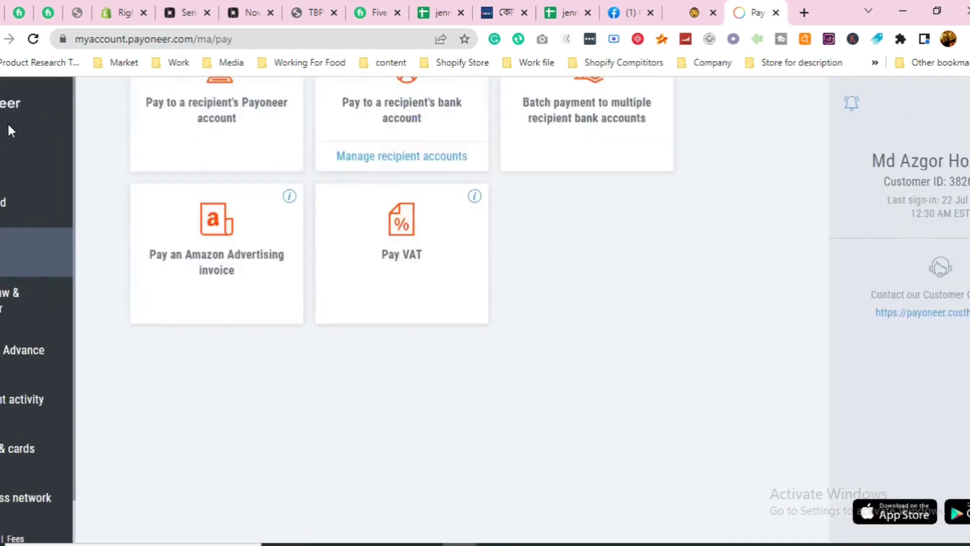
Return Home and inspect the latest -50.00 USD transaction's details
{"action": "left_click", "coordinate": [29, 151]}
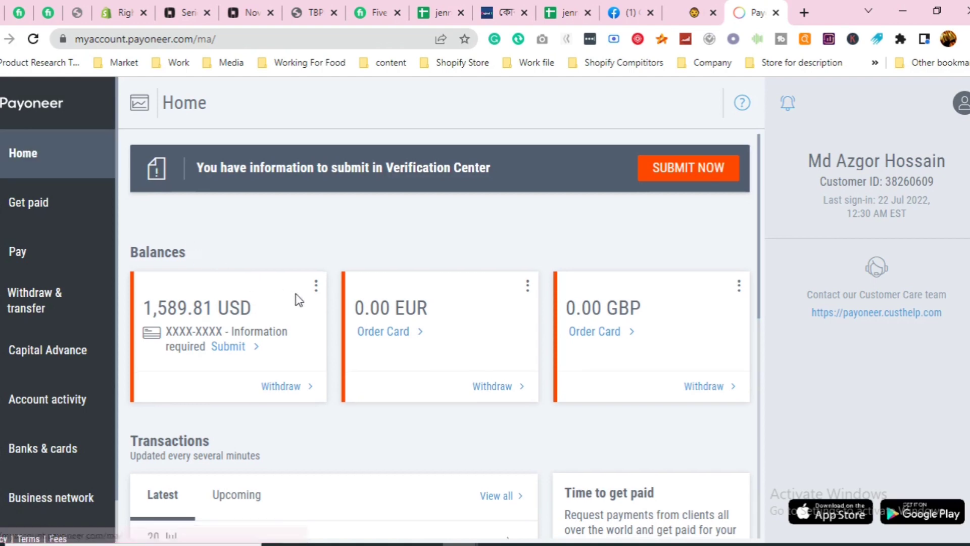
{"action": "scroll", "coordinate": [297, 299], "scroll_direction": "down", "scroll_amount": 4}
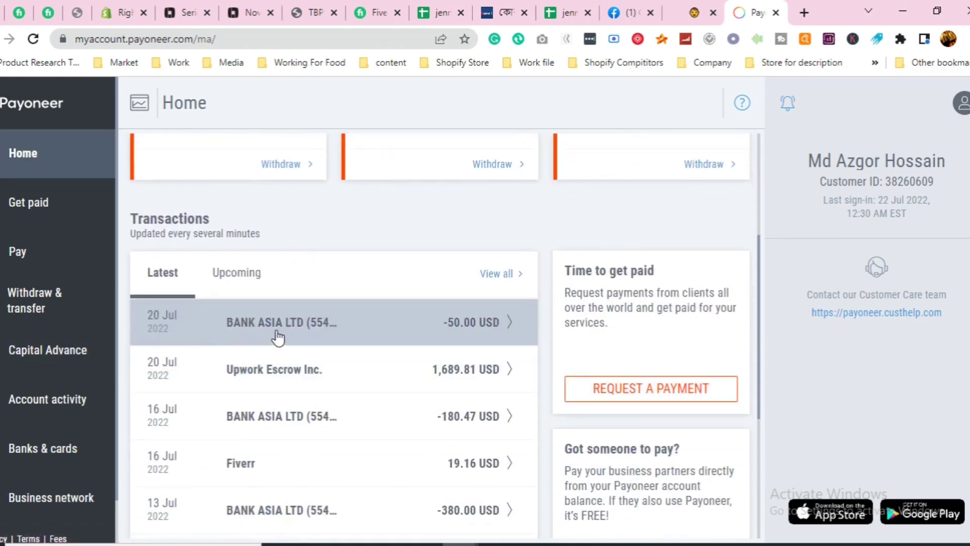
{"action": "left_click", "coordinate": [277, 336]}
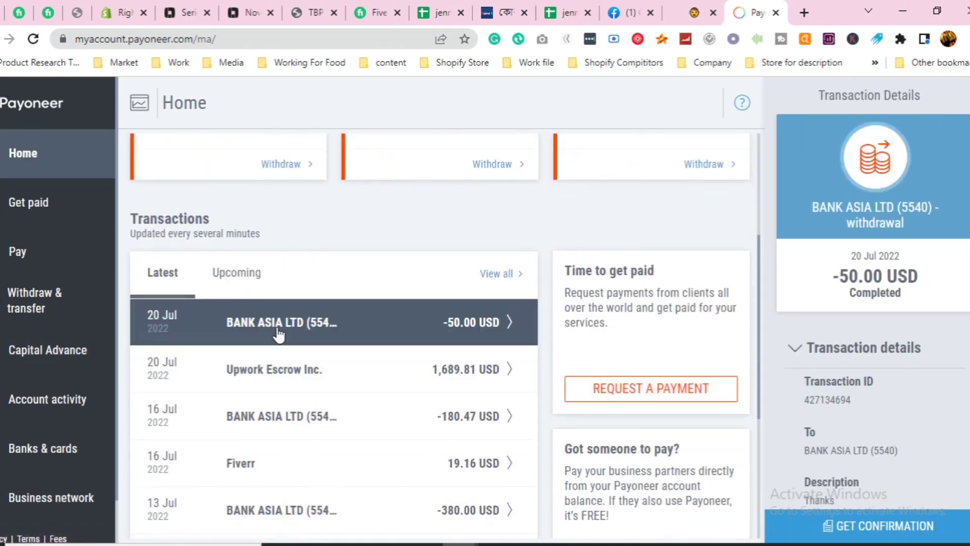
{"action": "left_click", "coordinate": [277, 333]}
{"action": "scroll", "coordinate": [430, 210], "scroll_direction": "up", "scroll_amount": 4}
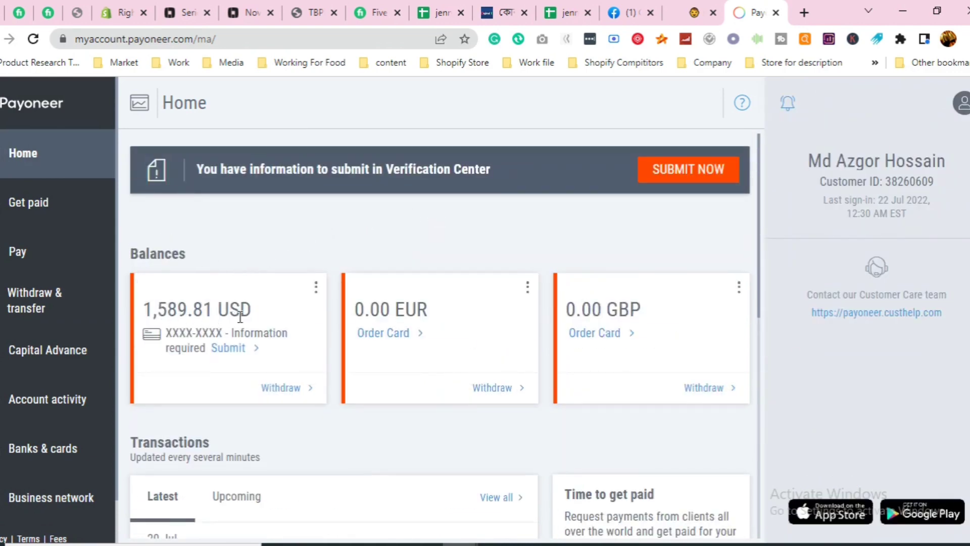
Reload the dashboard and check that the USD balance now reads 1,589.81
{"action": "left_click", "coordinate": [36, 39]}
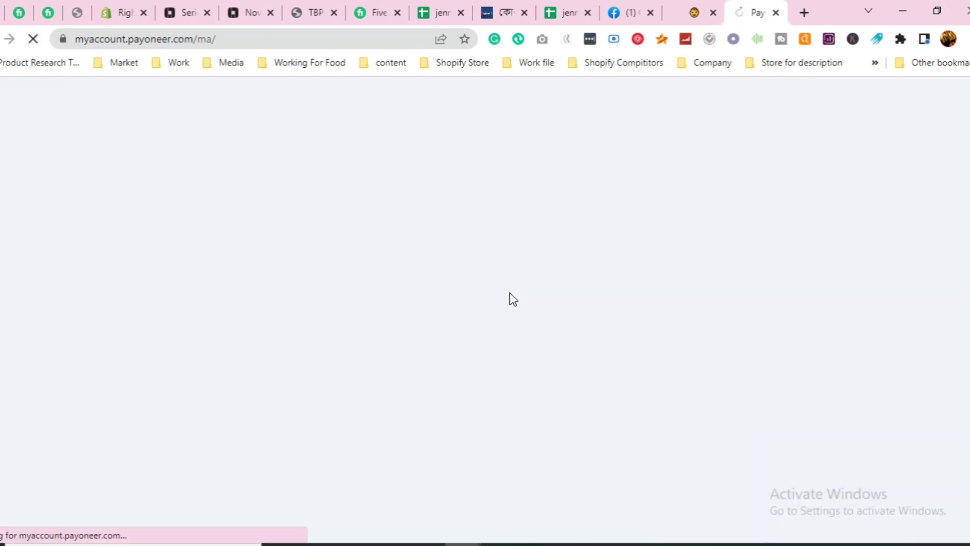
{"action": "scroll", "coordinate": [489, 277], "scroll_direction": "down", "scroll_amount": 2}
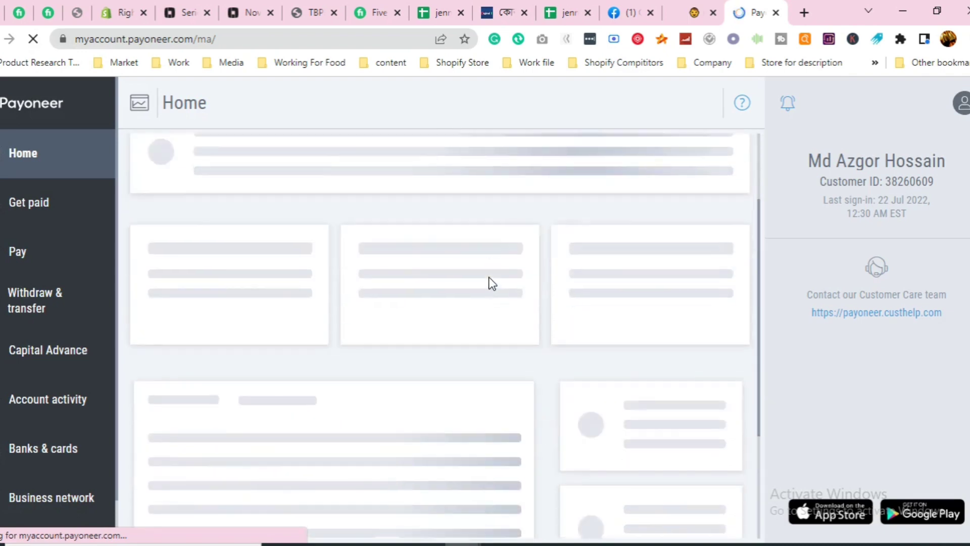
{"action": "scroll", "coordinate": [489, 277], "scroll_direction": "down", "scroll_amount": 1}
{"action": "scroll", "coordinate": [487, 288], "scroll_direction": "down", "scroll_amount": 3}
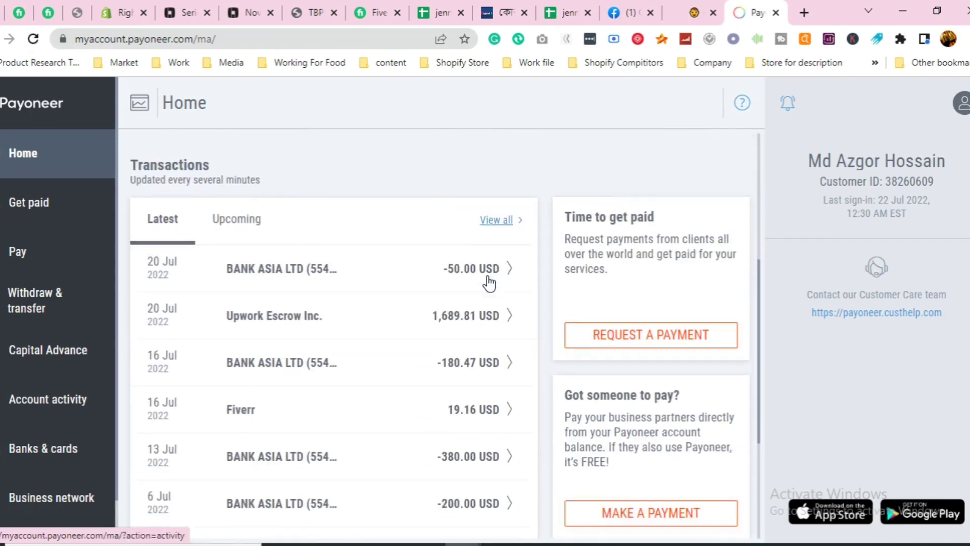
{"action": "scroll", "coordinate": [483, 302], "scroll_direction": "up", "scroll_amount": 5}
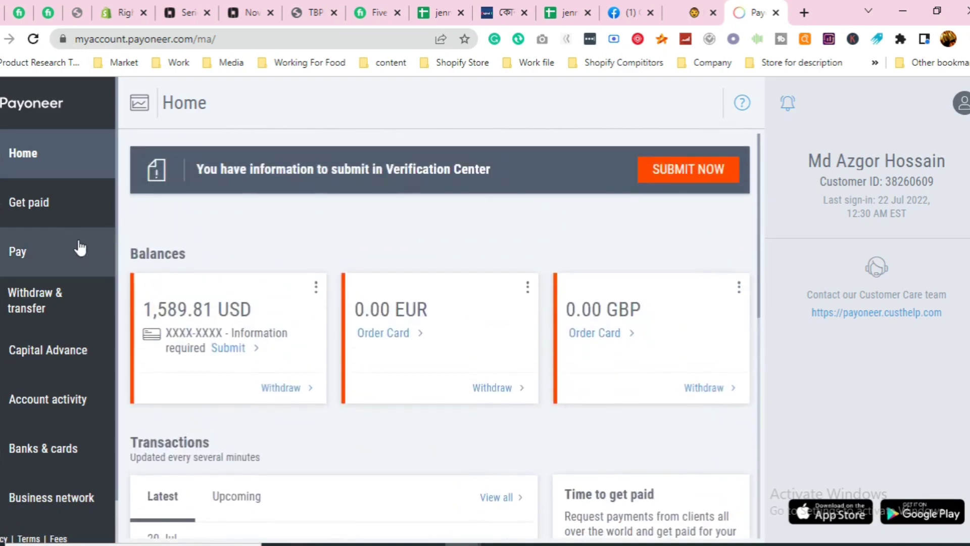
{"action": "left_click", "coordinate": [66, 250]}
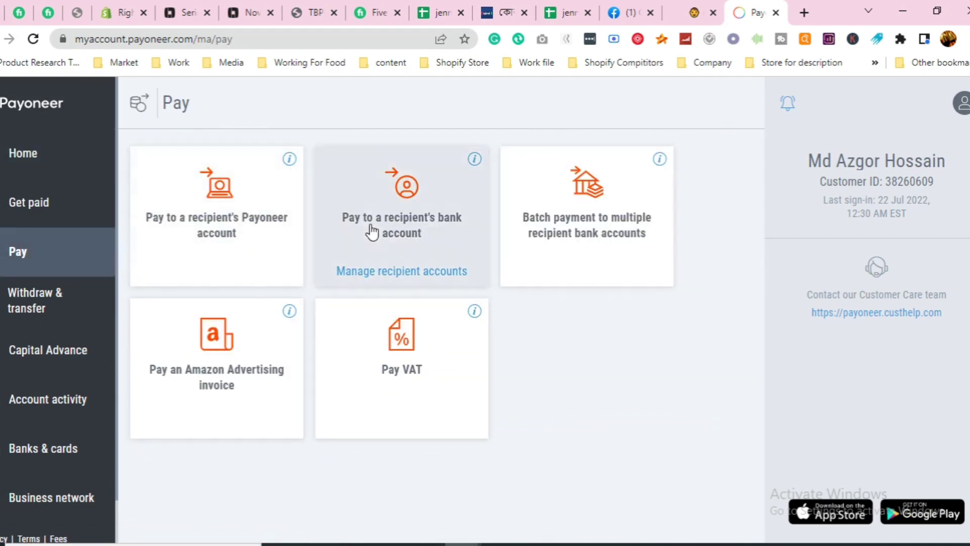
{"action": "left_click", "coordinate": [79, 151]}
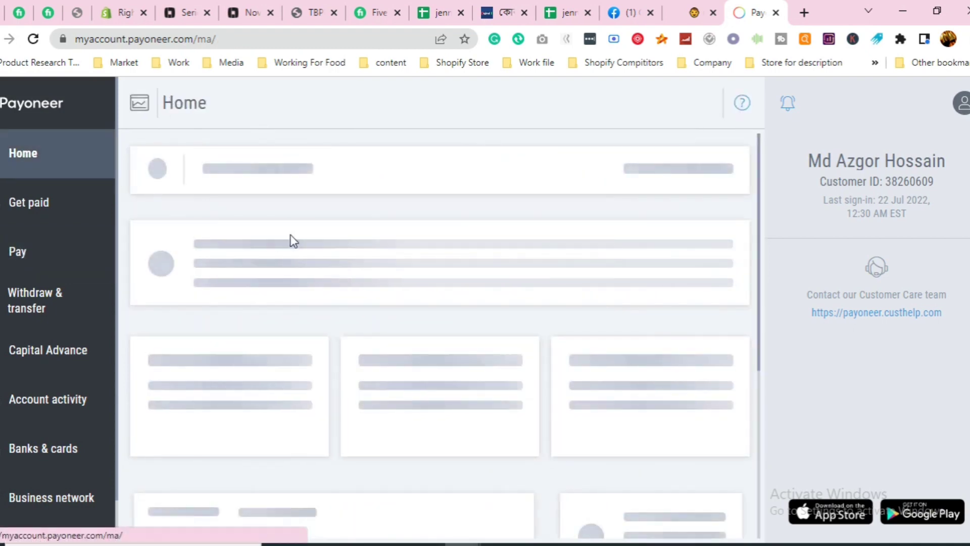
{"action": "scroll", "coordinate": [310, 240], "scroll_direction": "down", "scroll_amount": 1}
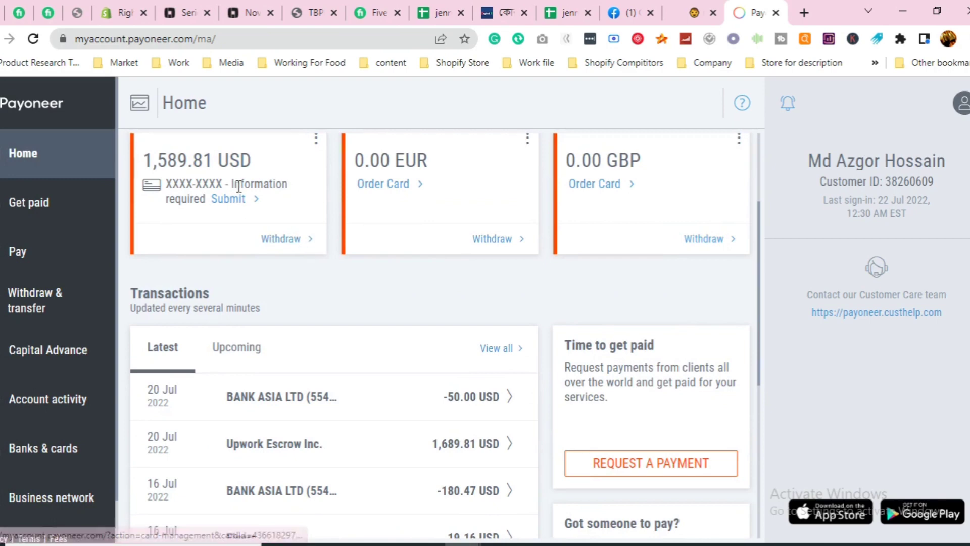
{"action": "scroll", "coordinate": [559, 316], "scroll_direction": "down", "scroll_amount": 4}
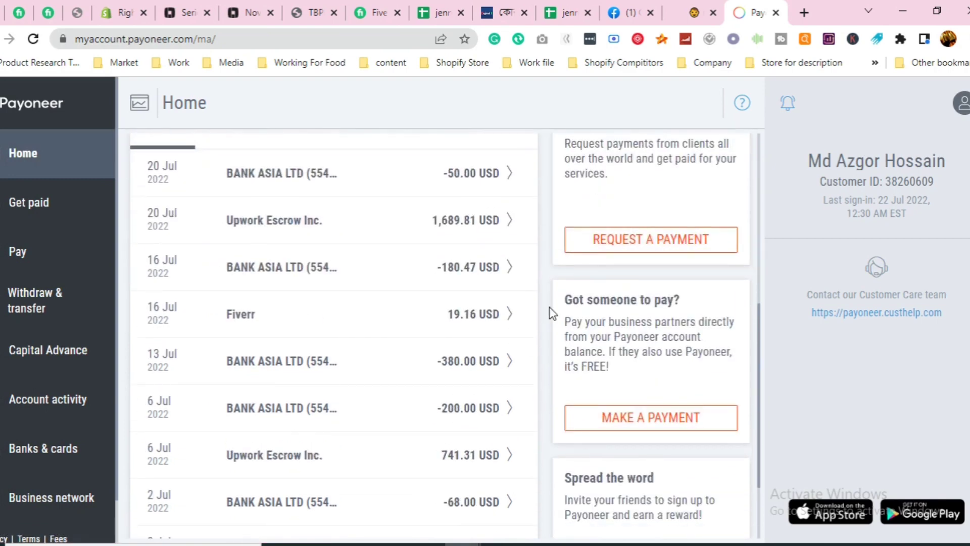
{"action": "scroll", "coordinate": [549, 308], "scroll_direction": "up", "scroll_amount": 5}
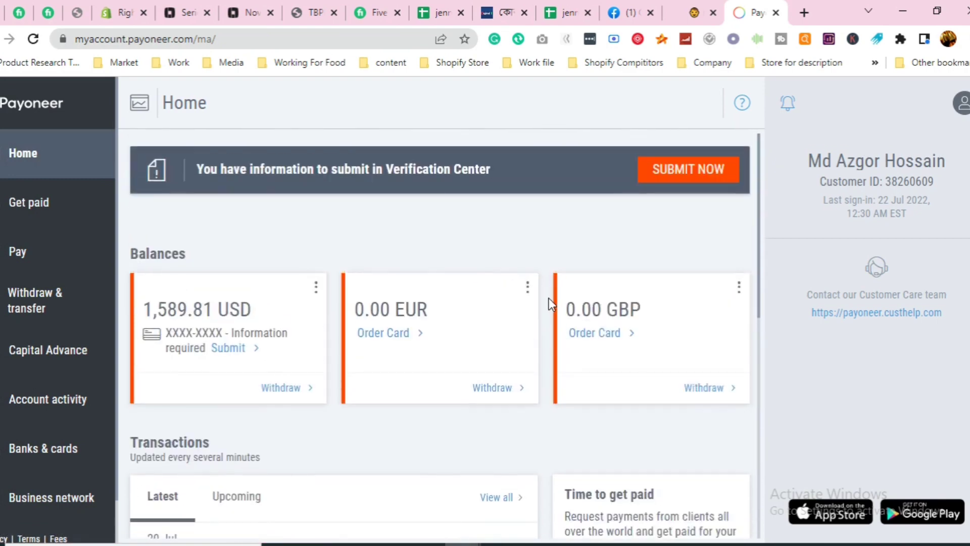